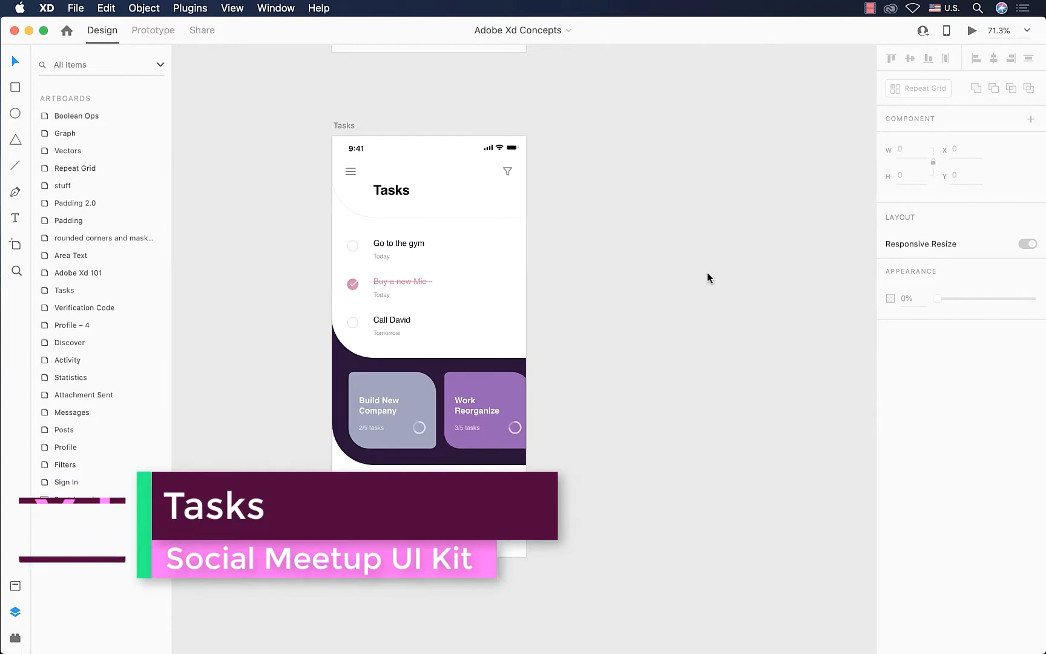
Step: Open the favorite group inside the middle card group on the Tasks artboard and examine its card and progress-ring sublayers
click(522, 376)
double_click(462, 387)
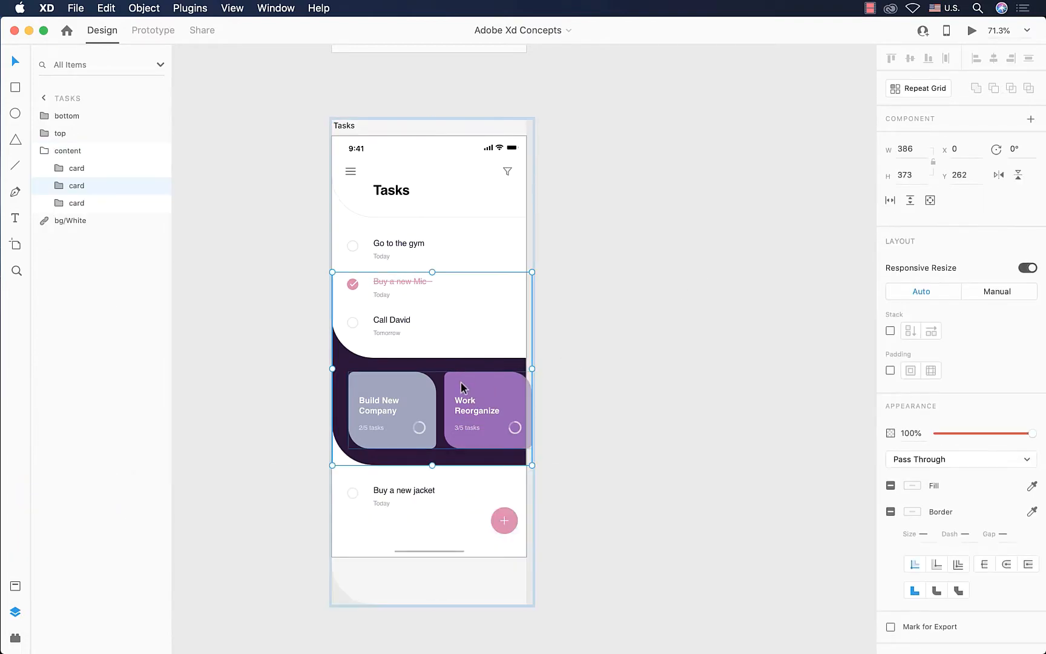
double_click(461, 385)
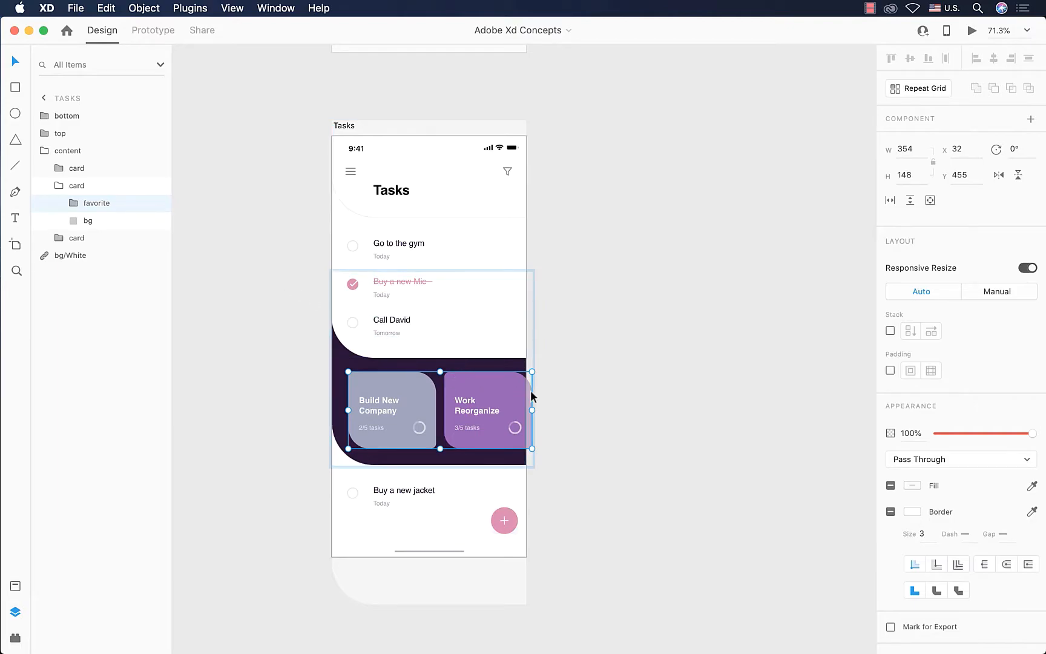
click(72, 206)
click(105, 222)
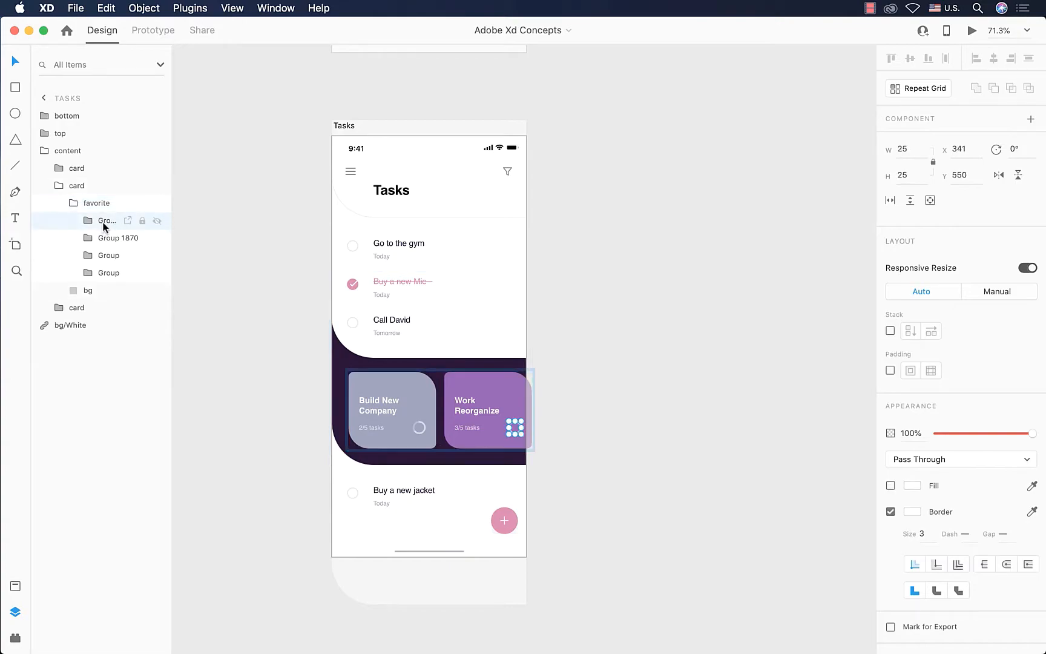
click(100, 238)
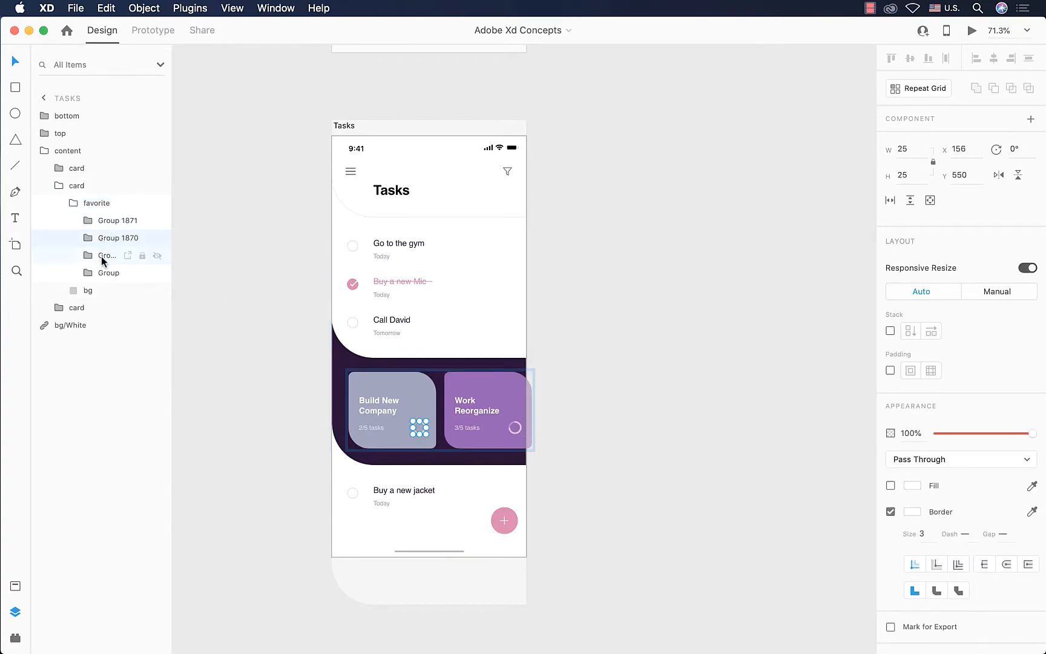
click(101, 256)
click(101, 236)
Step: Duplicate the purple Work Reorganize card with its progress ring twice, lining the copies up in the same row at X 402 and X 587
drag(103, 237, 103, 221)
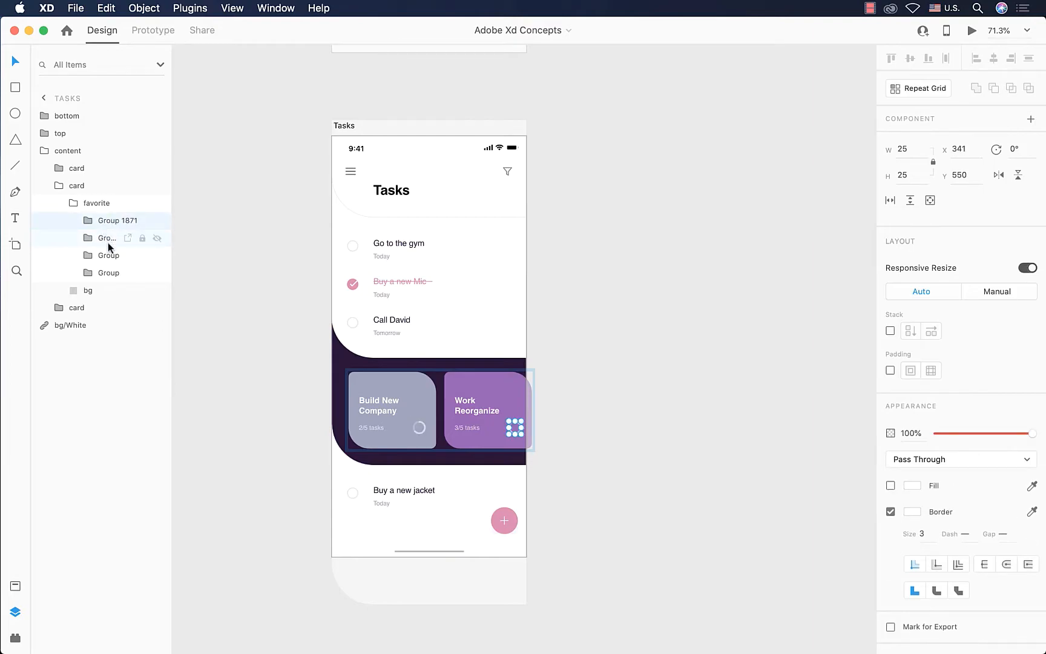
shift+click(505, 402)
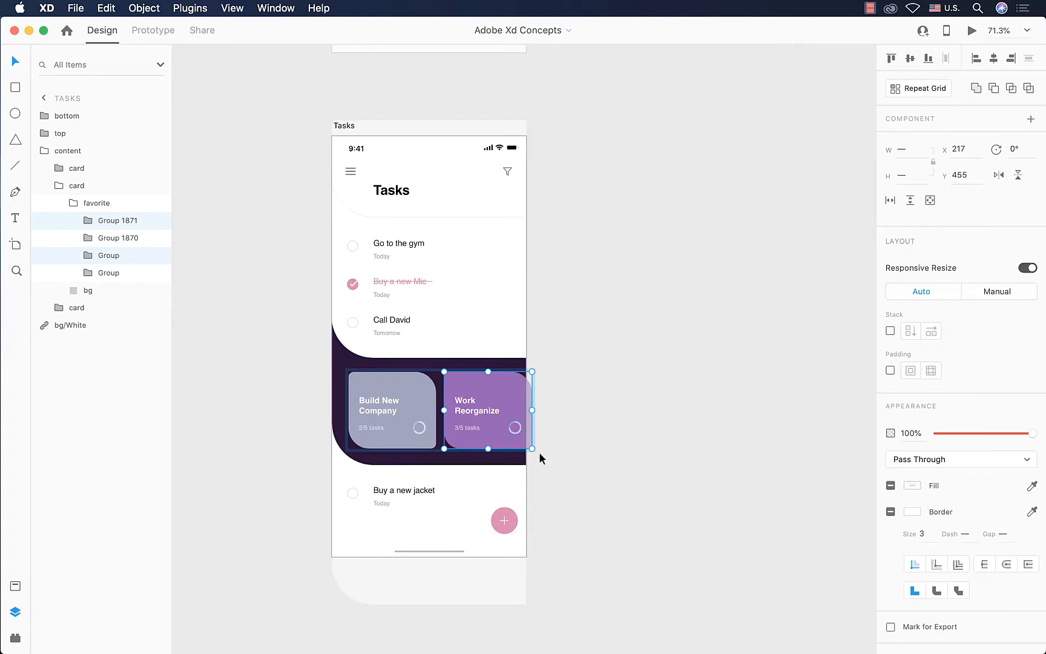
key(alt)
drag(507, 411, 595, 393)
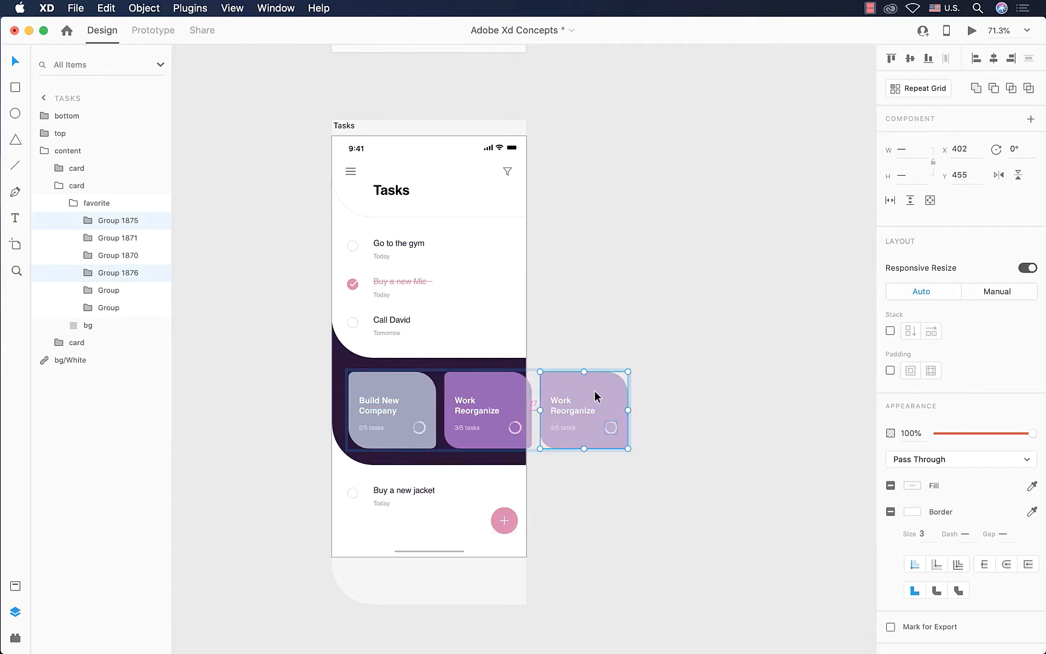
drag(595, 393, 687, 391)
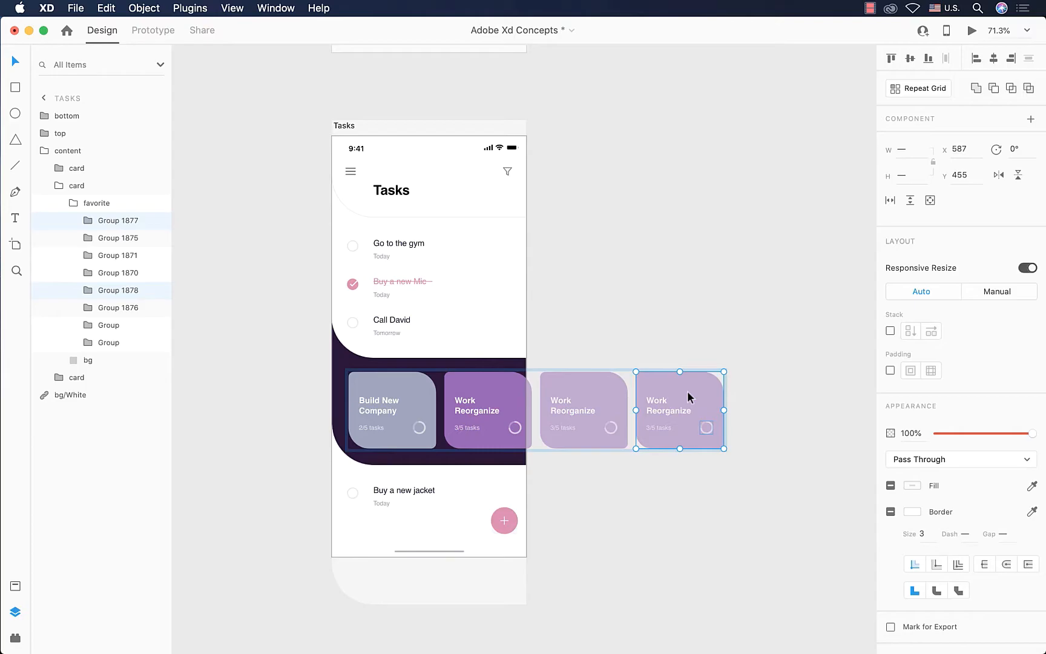
click(630, 313)
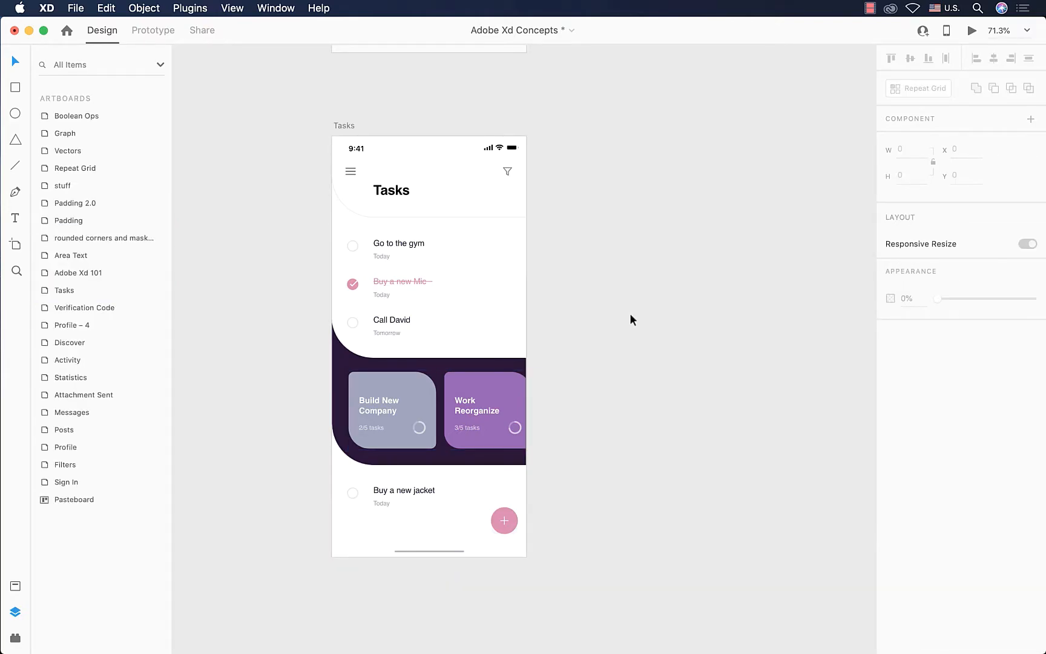
Step: Turn the favorite group with the four cards on the Tasks artboard into a horizontal scroll group
click(488, 401)
double_click(488, 401)
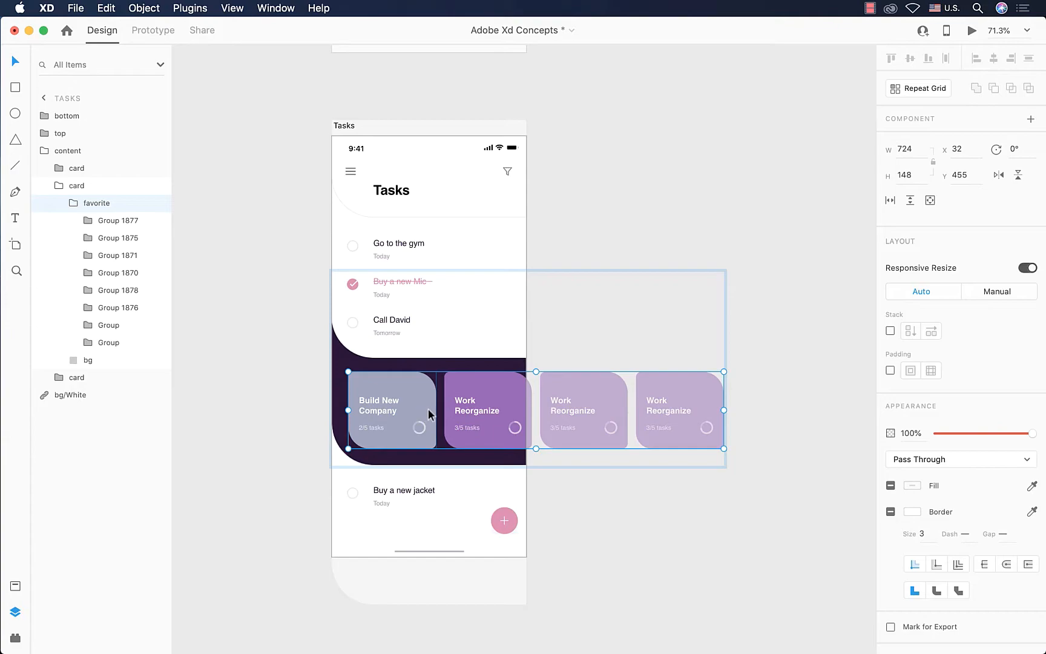
click(72, 205)
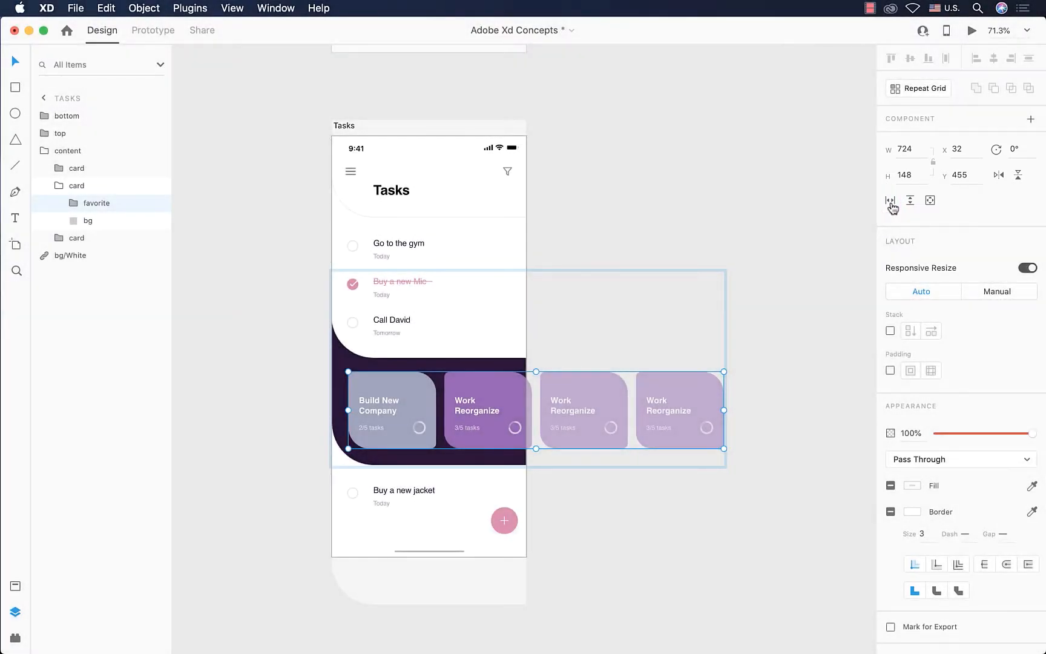
click(891, 201)
Step: Extend the card scroll group's viewport to the artboard's left edge, at X 0 with a width of 375
scroll(397, 454, up, 5)
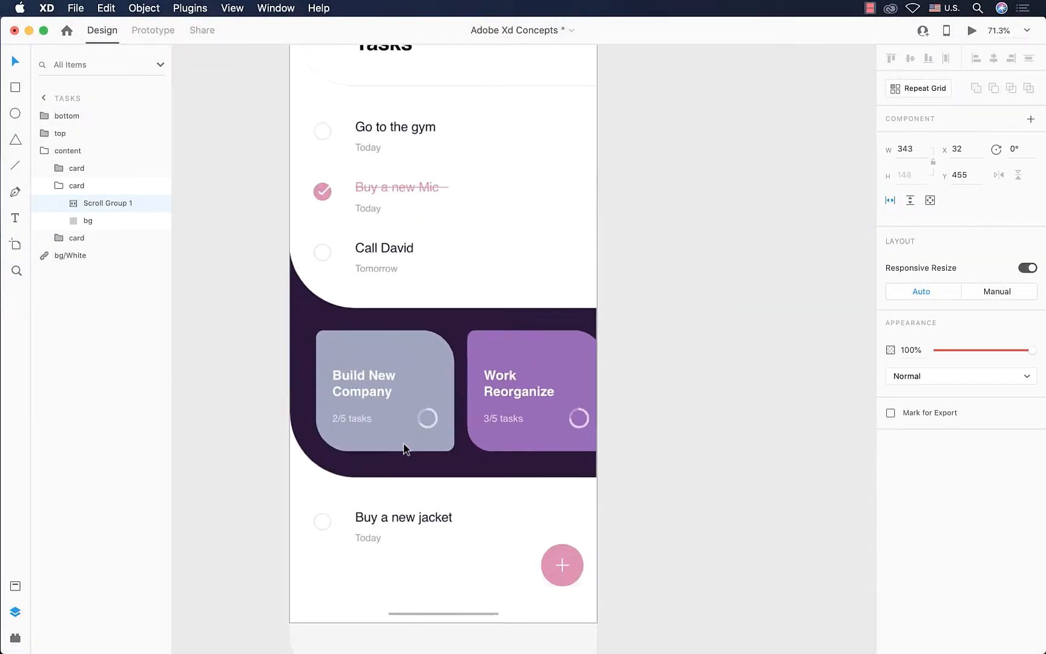
drag(312, 389, 286, 388)
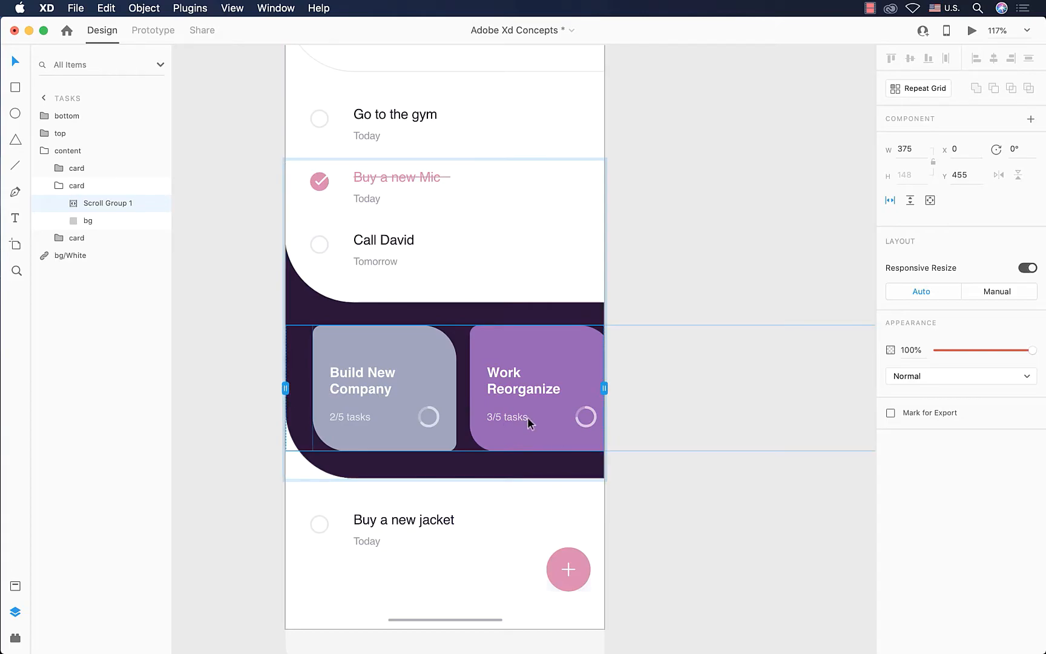
scroll(527, 417, down, 5)
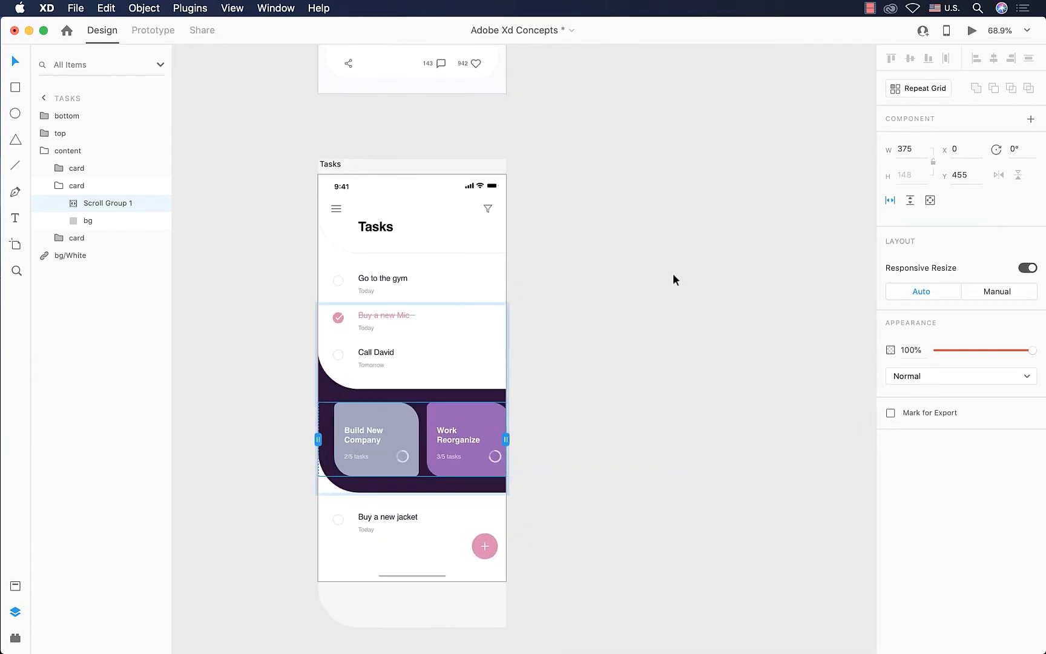
Step: Preview the Tasks artboard, test the horizontal scrolling of the cards in both directions, and close the preview
click(972, 31)
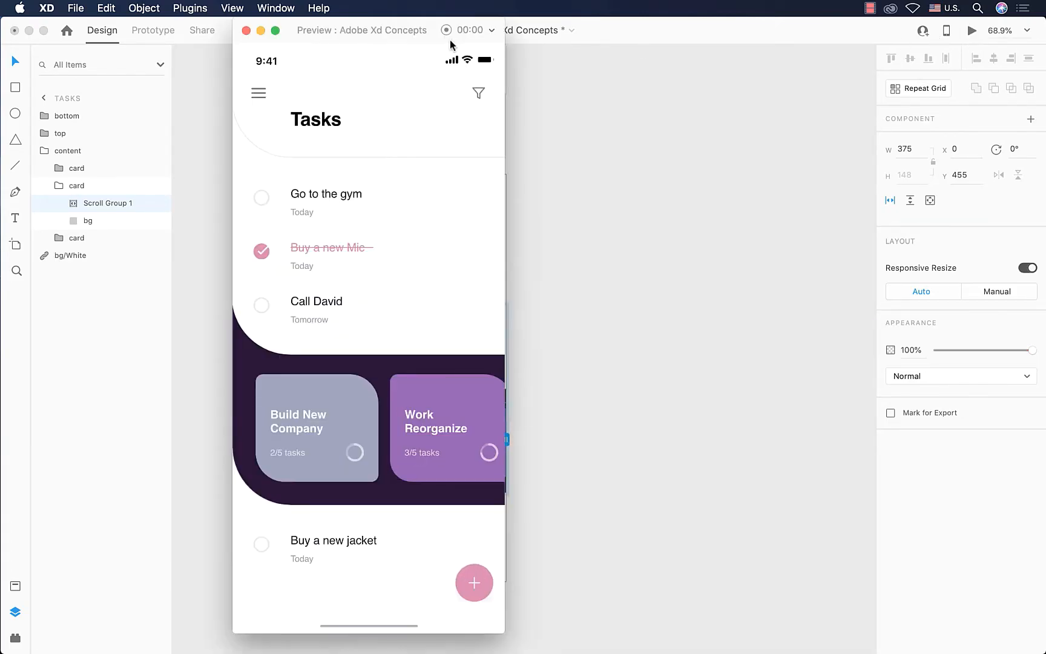
drag(381, 29, 713, 45)
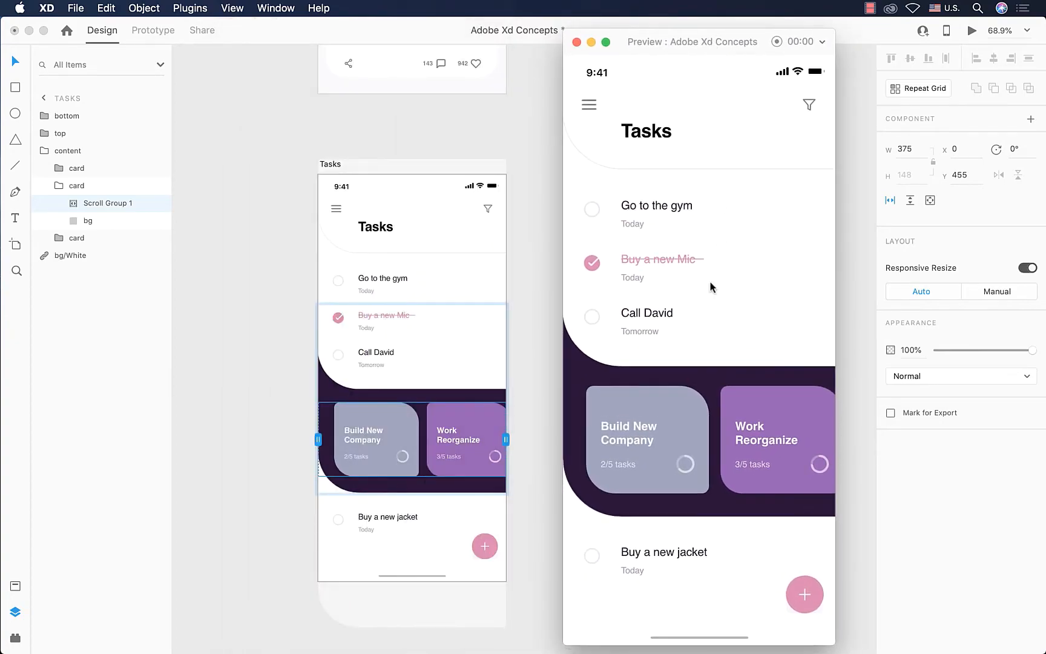
scroll(730, 460, right, 5)
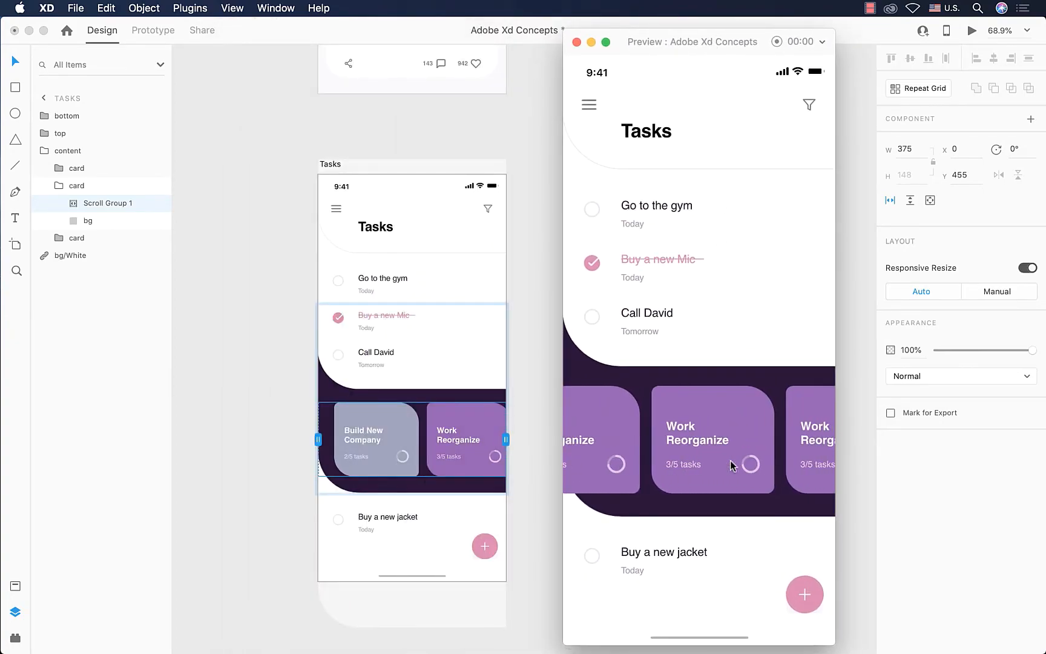
scroll(731, 464, left, 5)
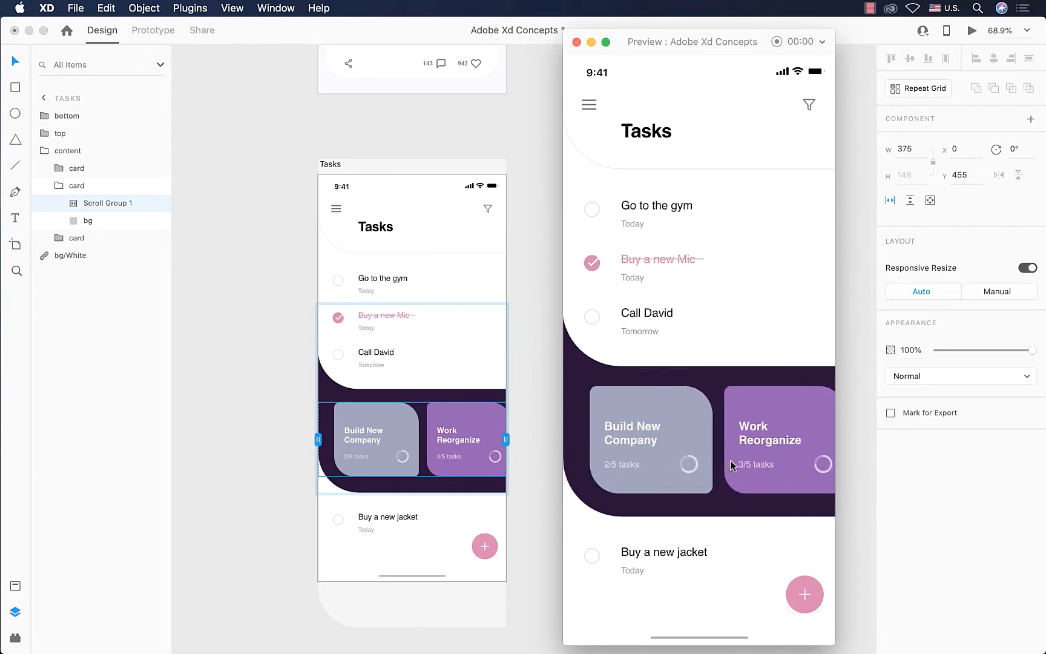
scroll(730, 460, right, 5)
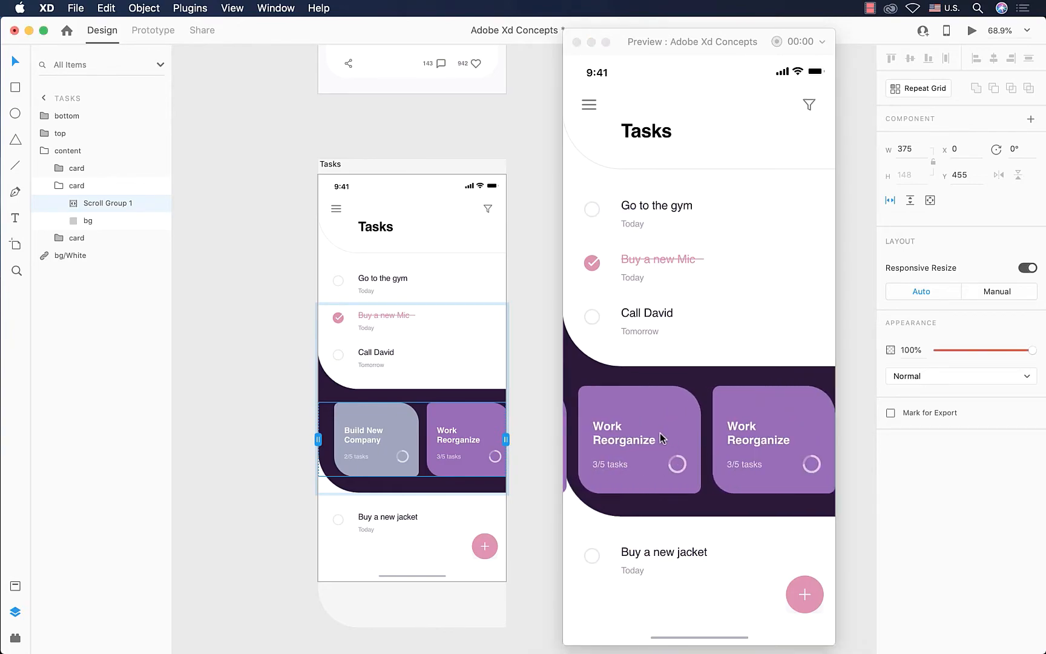
click(577, 42)
Step: Go to the Attachment Sent artboard and select the long message text inside its content group
scroll(524, 385, down, 10)
scroll(523, 385, up, 15)
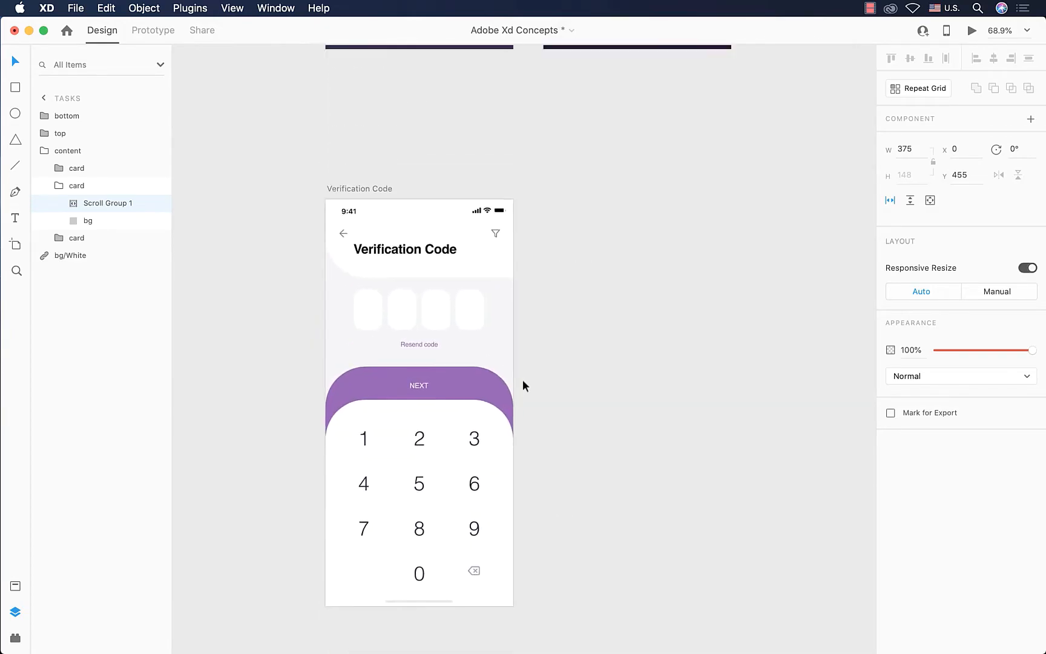
scroll(524, 385, up, 1)
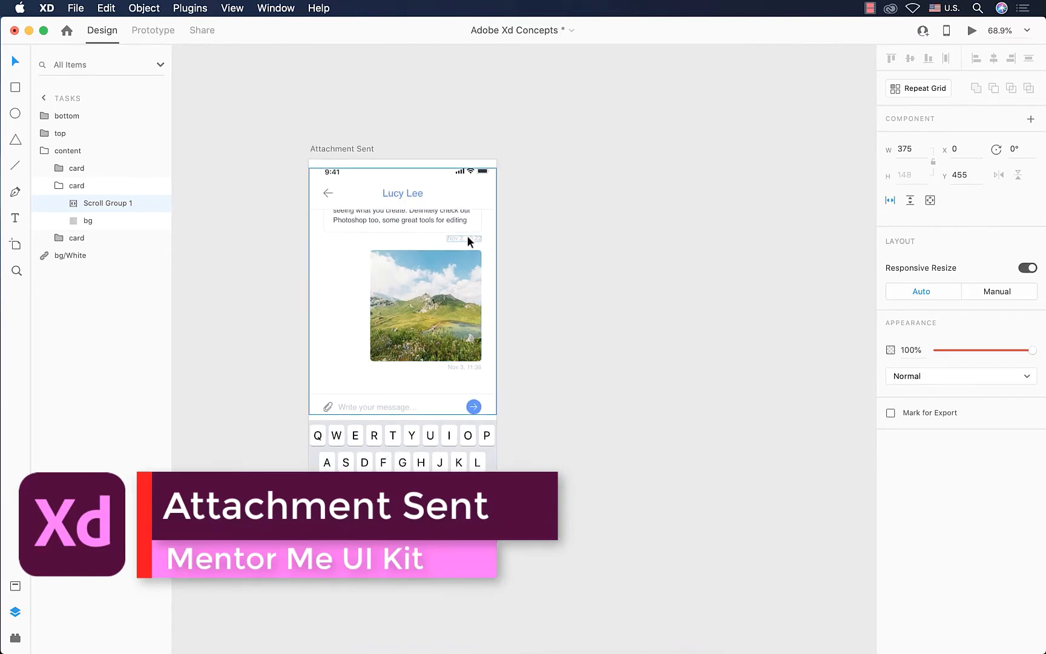
scroll(424, 272, up, 5)
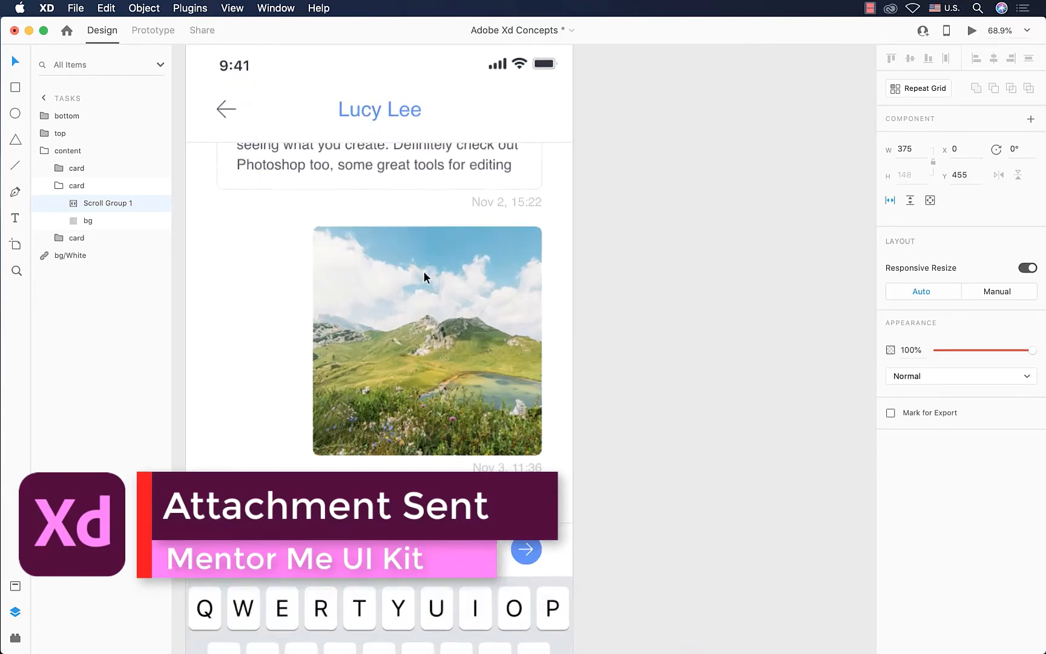
scroll(424, 272, up, 3)
scroll(424, 272, left, 3)
click(429, 246)
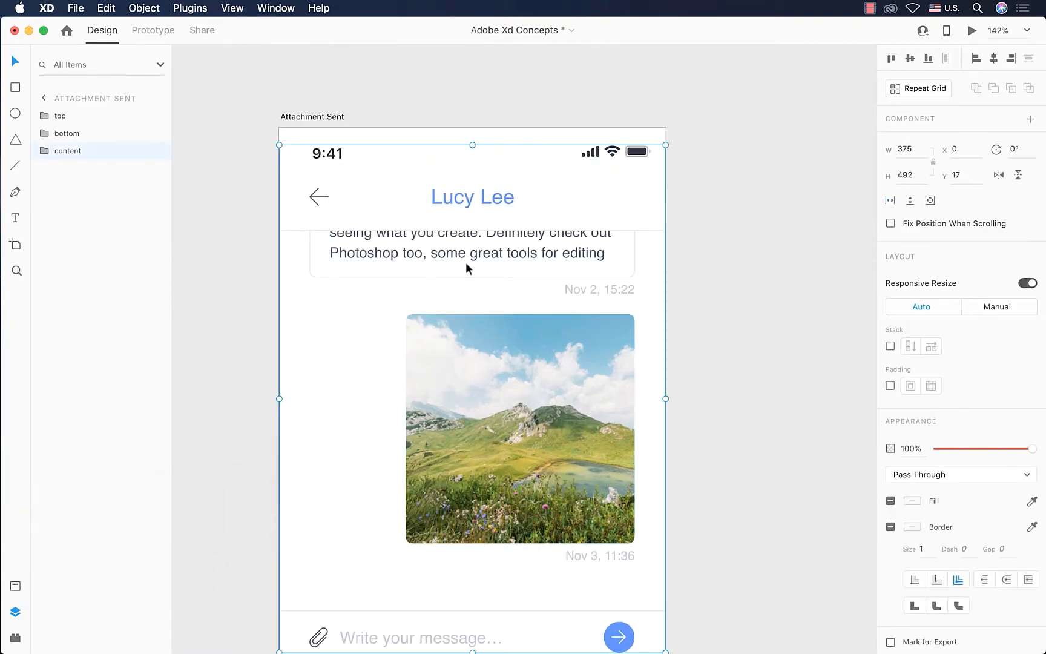
double_click(413, 251)
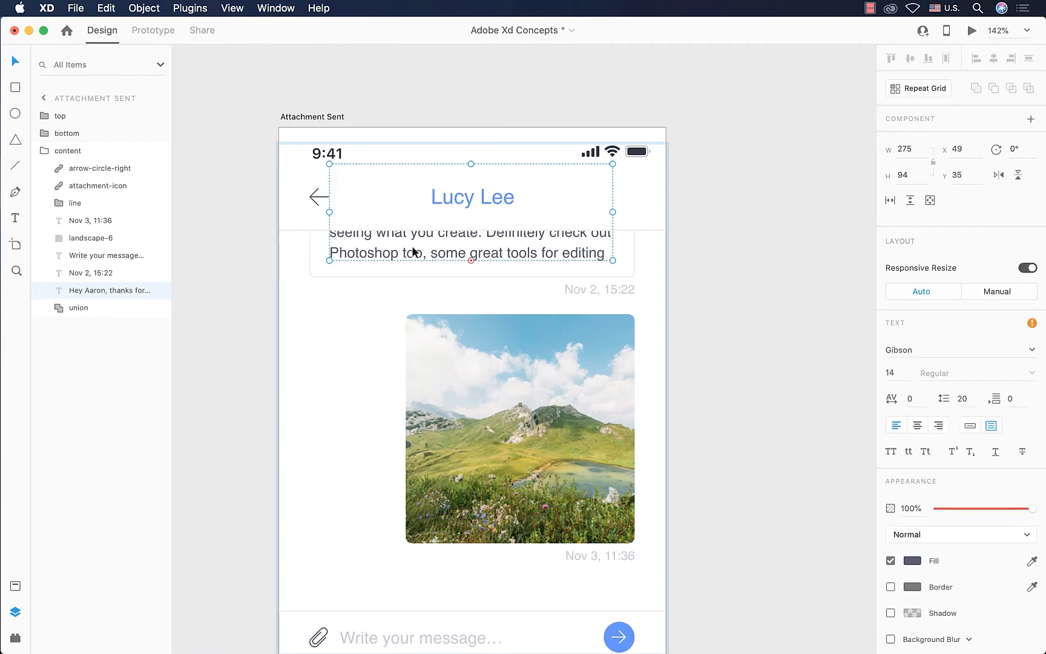
Step: Examine how the message text sits behind the header, including the background rectangle in the top group
scroll(377, 254, up, 4)
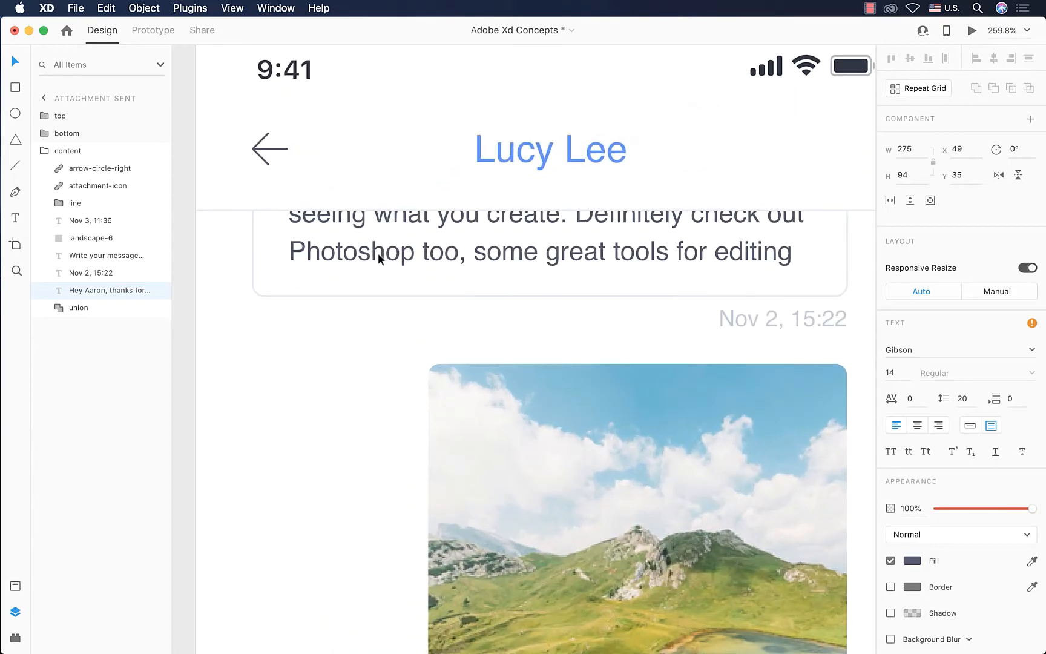
scroll(438, 245, up, 2)
scroll(439, 244, right, 2)
scroll(438, 244, up, 1)
scroll(438, 245, right, 1)
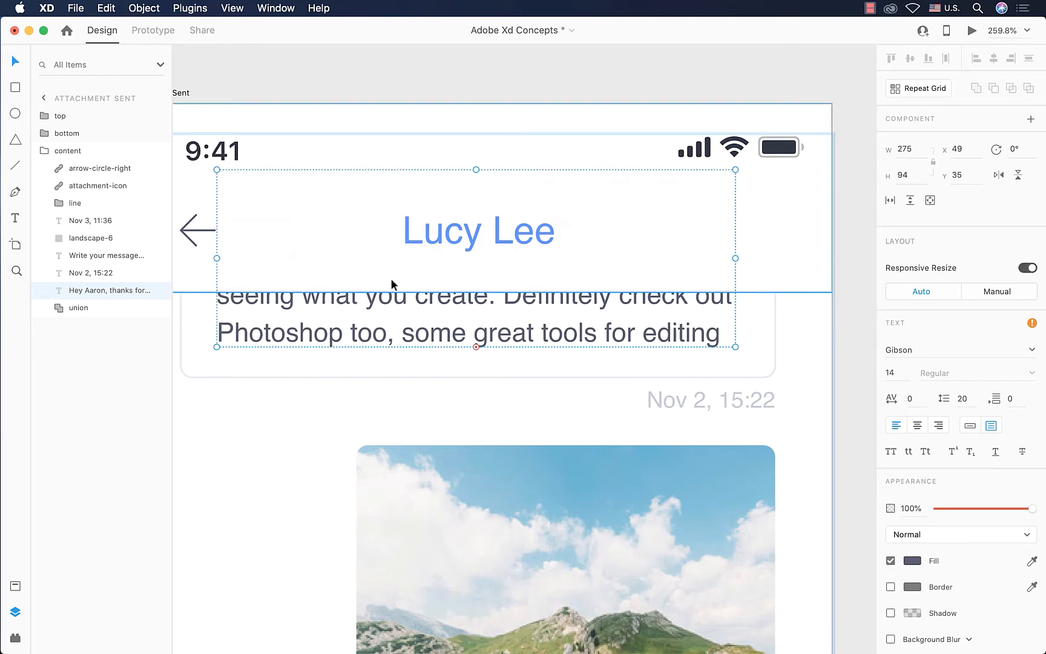
click(364, 279)
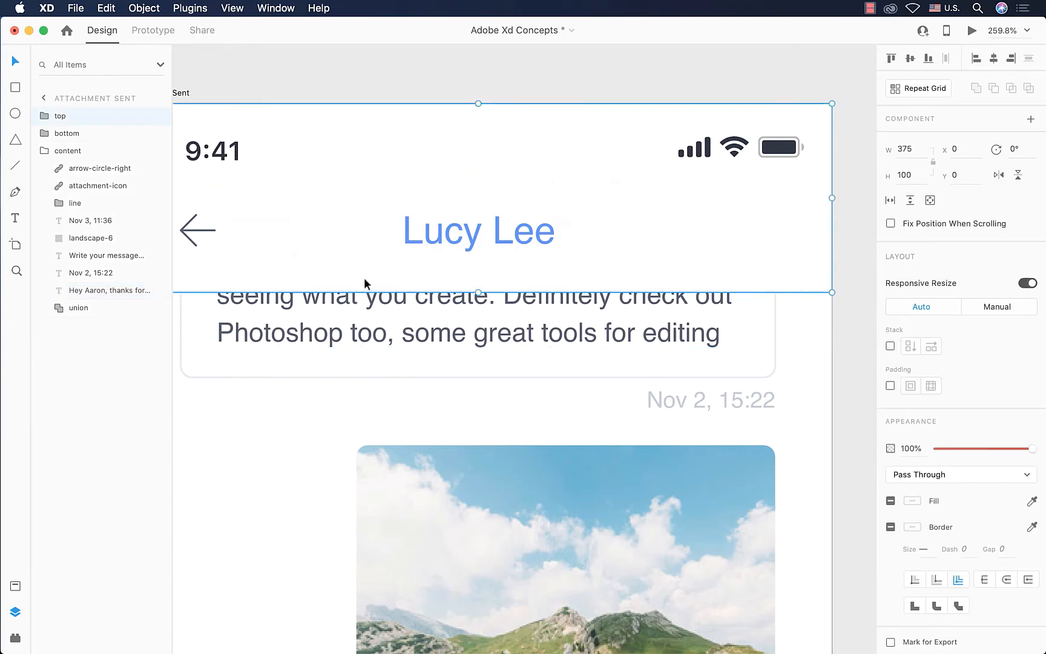
double_click(310, 248)
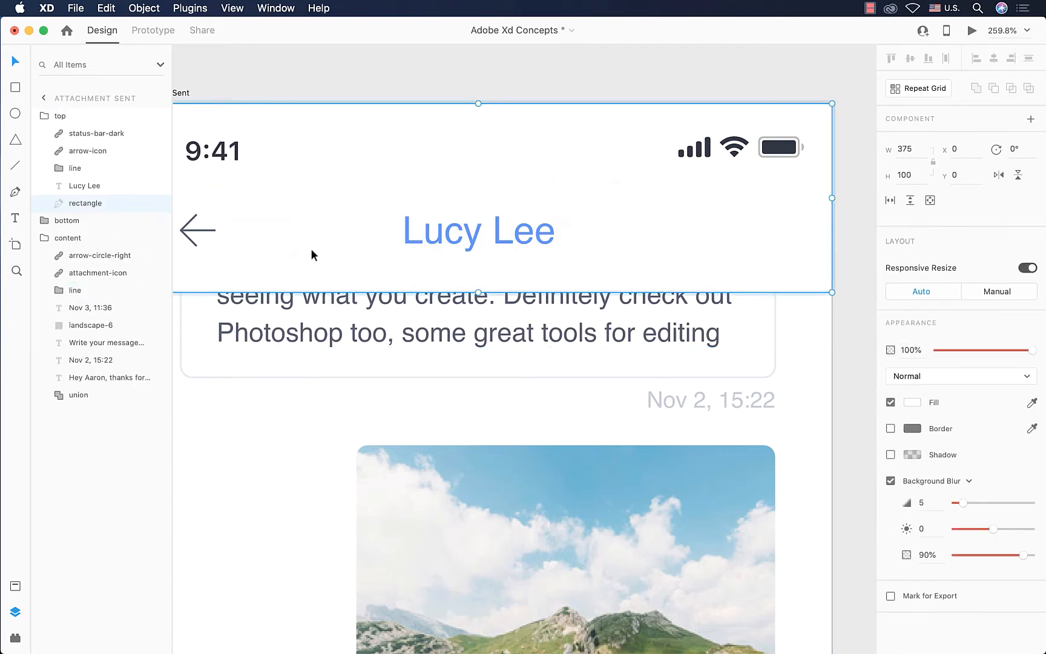
click(809, 352)
Step: Turn the Attachment Sent content group into a vertical scroll group with its viewport just below the header, at Y 99.5 with height 409.5
scroll(808, 351, down, 3)
scroll(670, 473, down, 5)
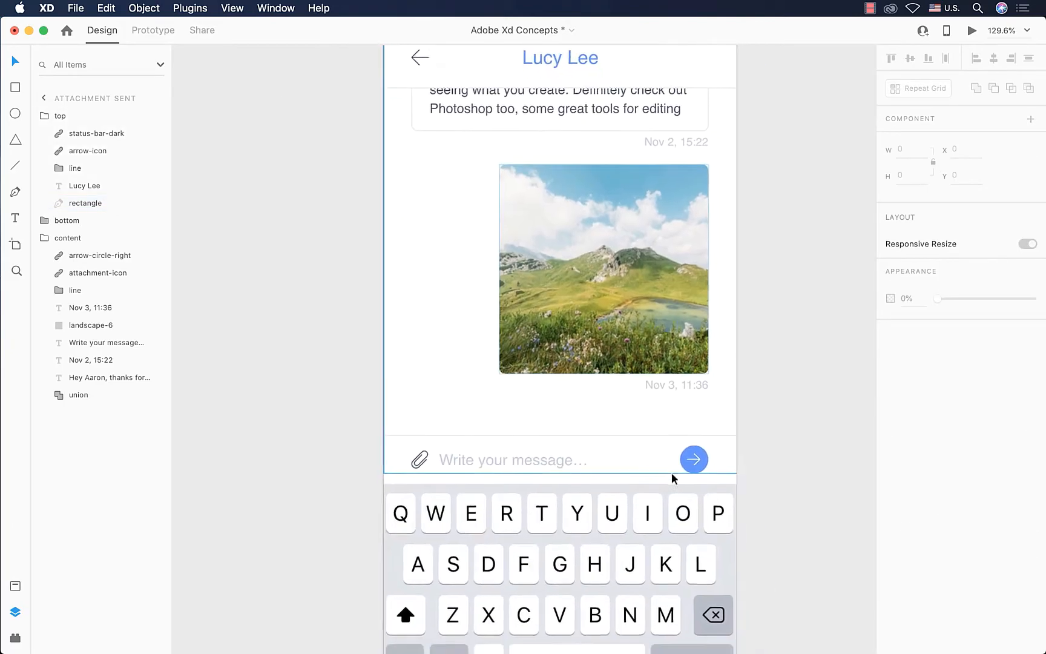
scroll(563, 211, down, 5)
click(556, 227)
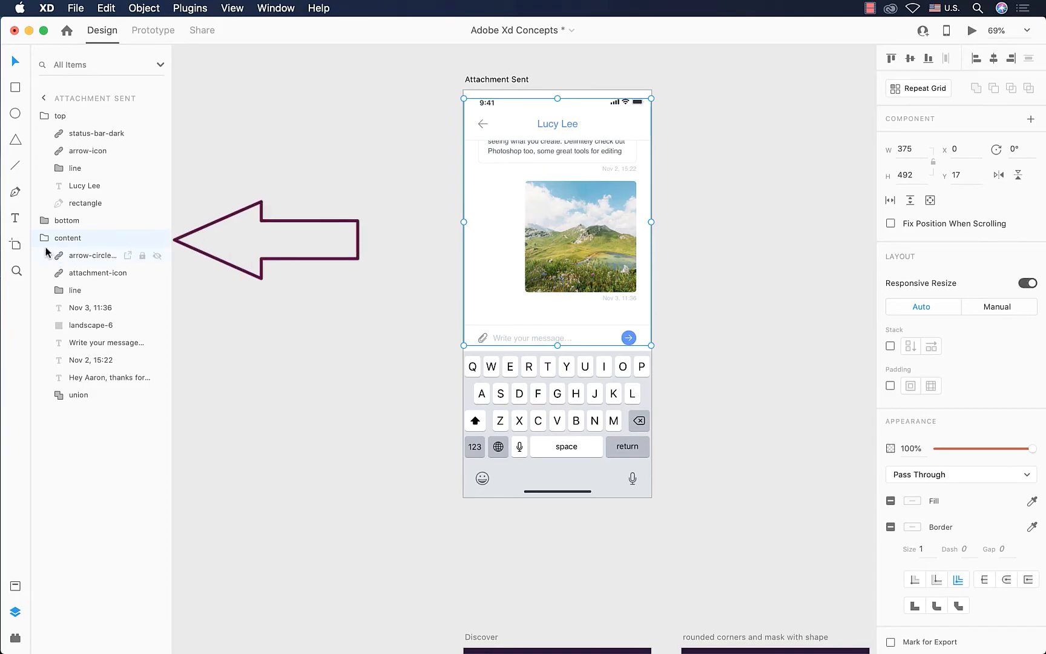
click(910, 201)
scroll(520, 273, right, 2)
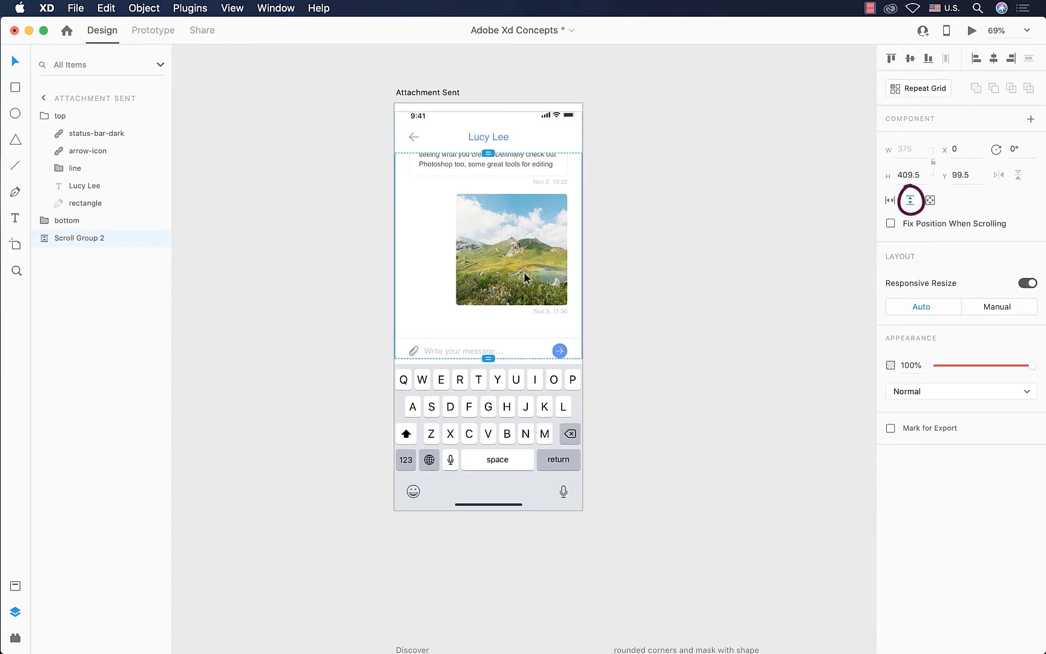
Step: Preview the Attachment Sent artboard, test the vertical scrolling of the conversation between header and keyboard, and close the preview
click(972, 31)
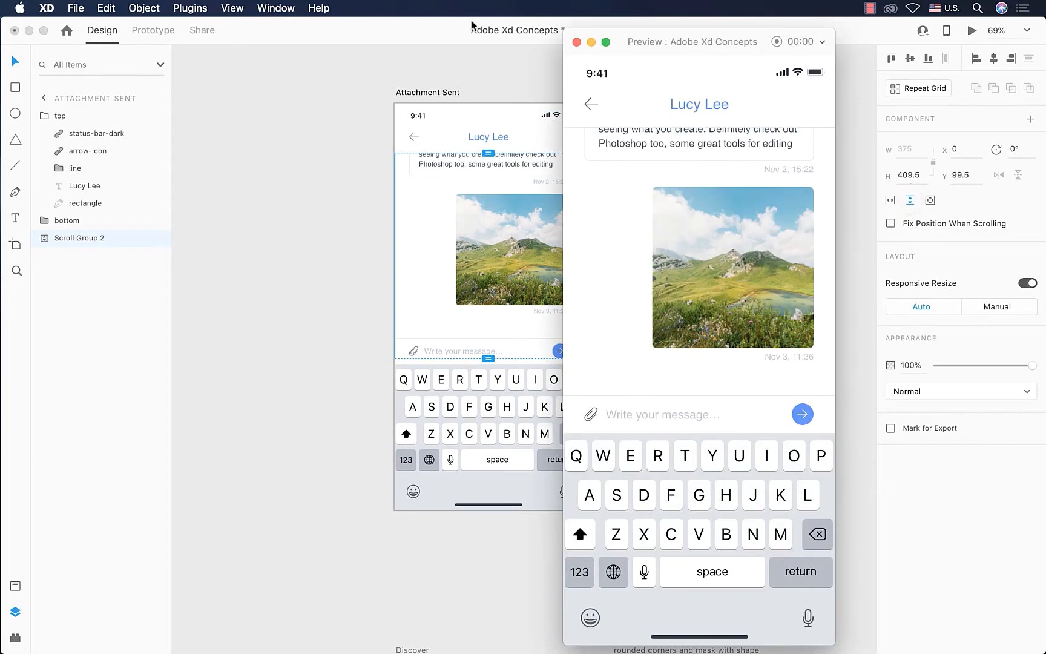
drag(660, 41, 181, 41)
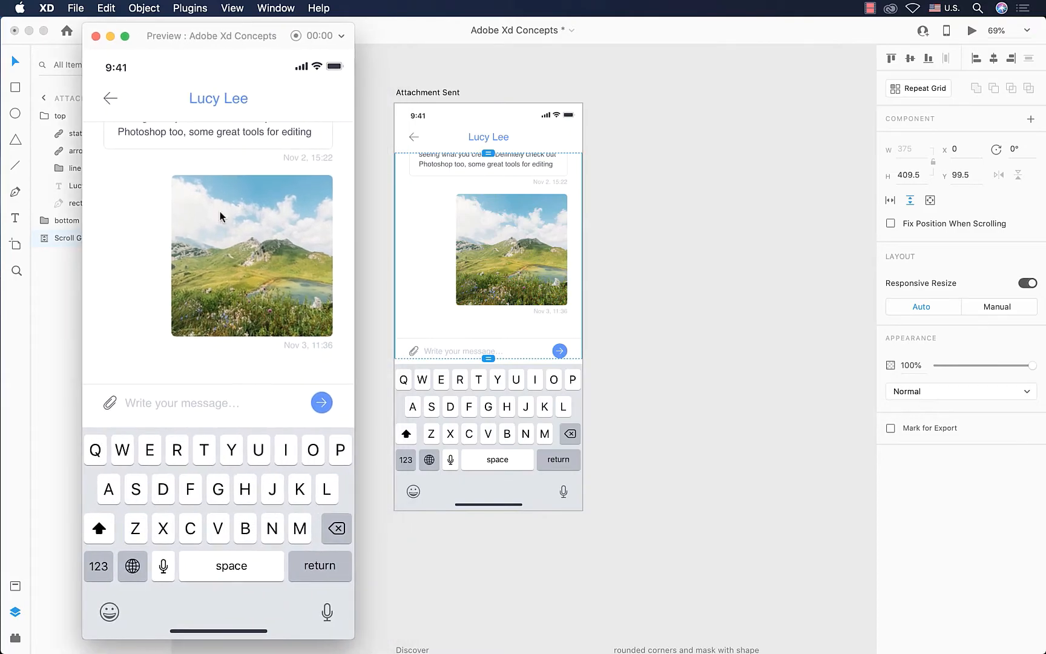
scroll(220, 212, up, 3)
scroll(220, 212, down, 3)
scroll(220, 212, up, 3)
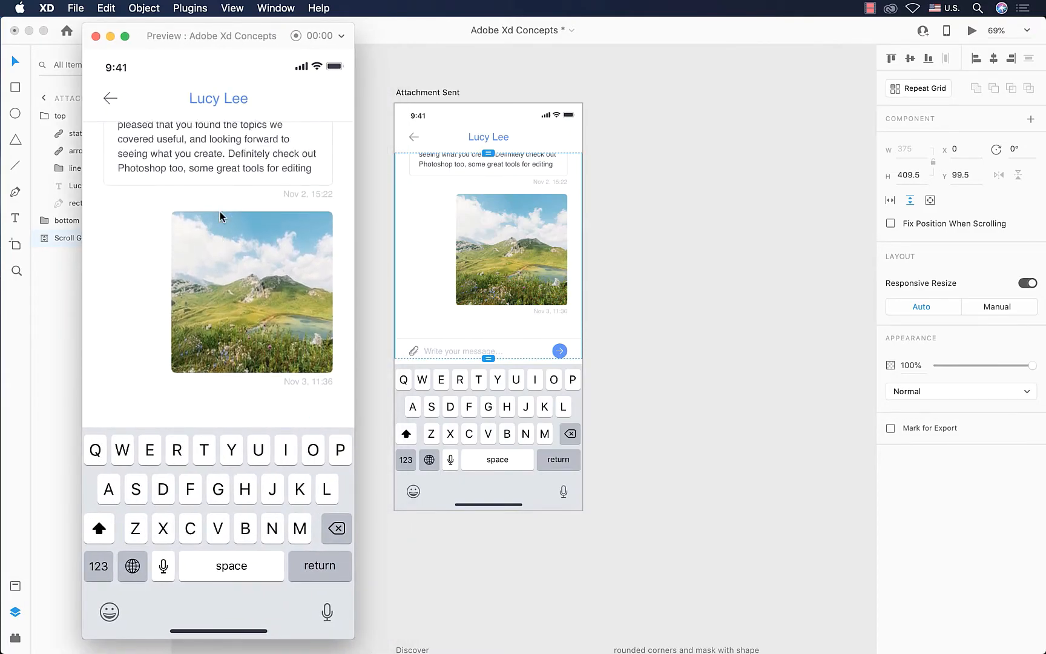
scroll(219, 212, down, 2)
scroll(220, 212, up, 3)
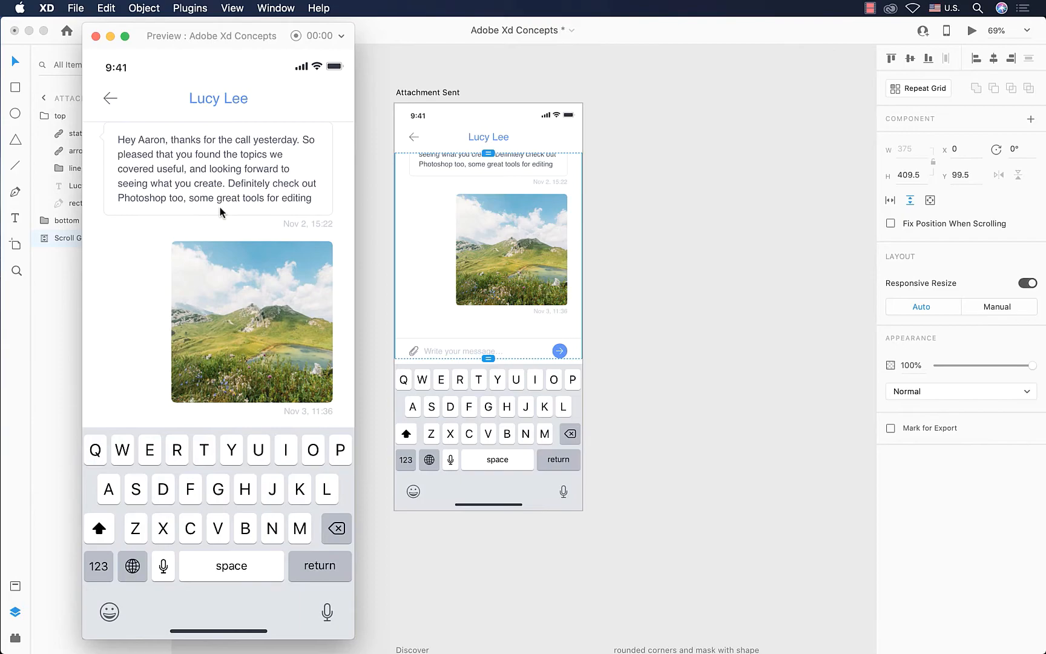
scroll(219, 212, down, 3)
scroll(220, 207, up, 3)
click(96, 36)
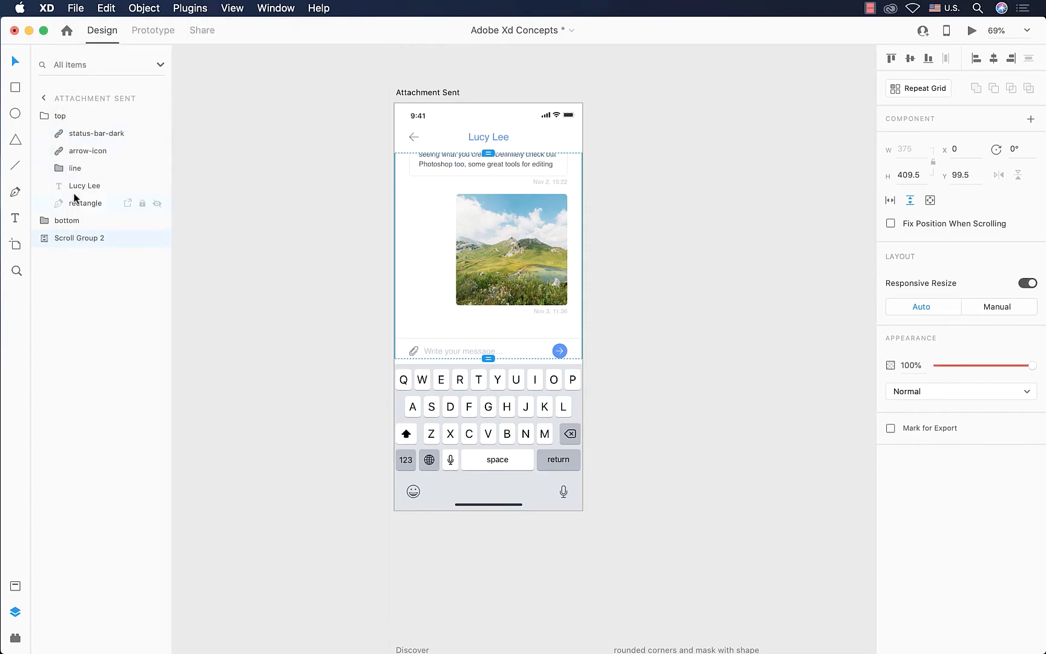
Step: Activate the Artboard tool and examine the preset sizes for mobile, tablet, web, social media and watch
click(16, 245)
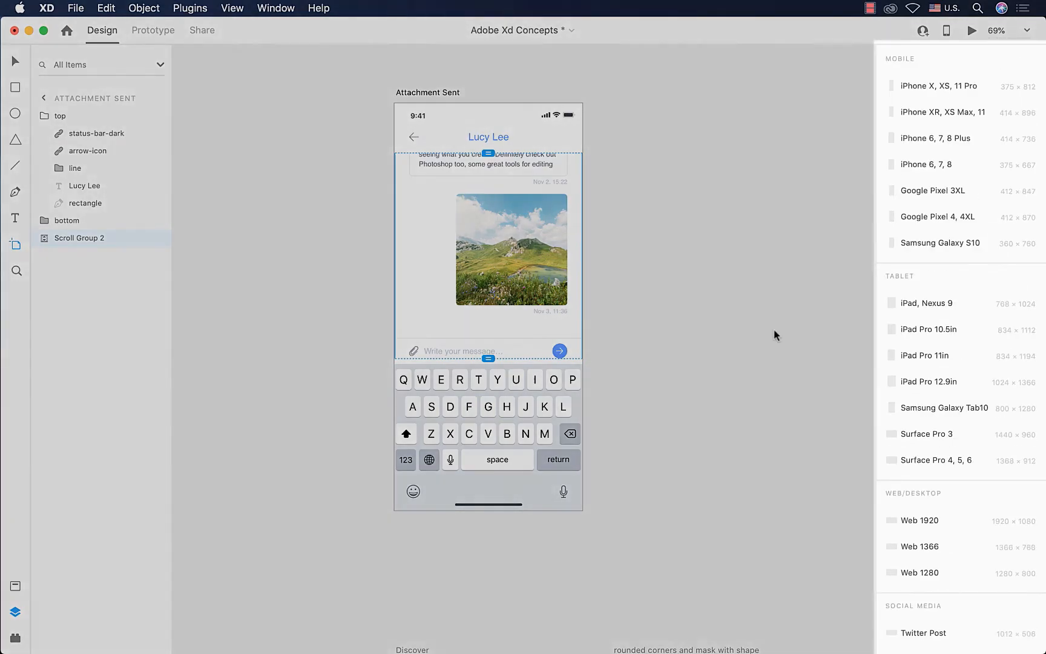
scroll(920, 345, down, 5)
scroll(933, 345, up, 5)
scroll(933, 345, down, 5)
scroll(933, 345, up, 5)
scroll(933, 345, down, 5)
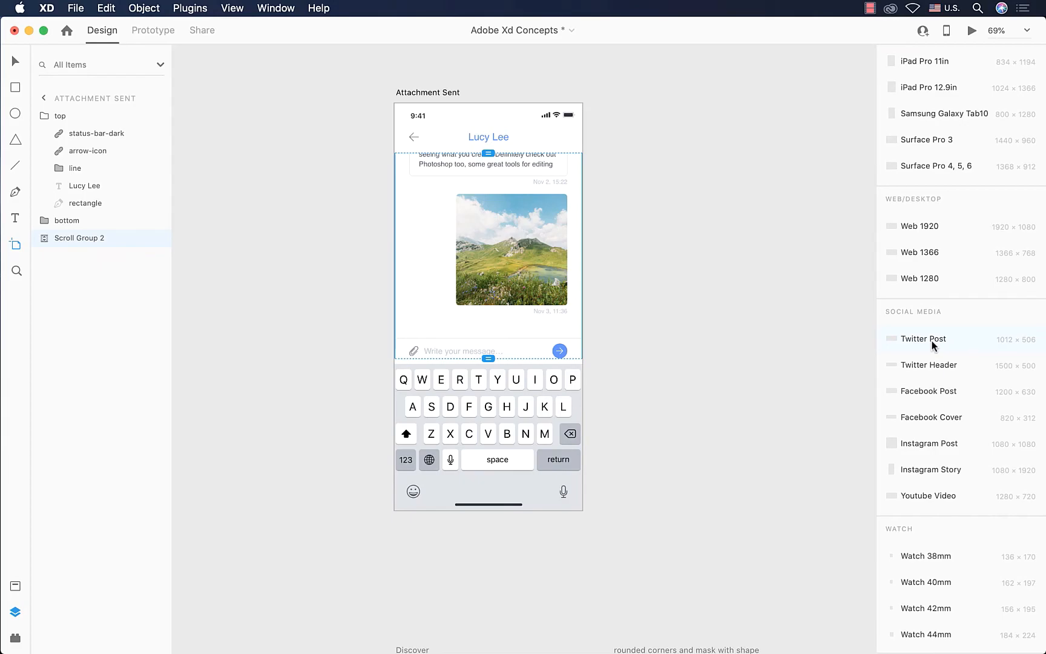
scroll(933, 346, up, 5)
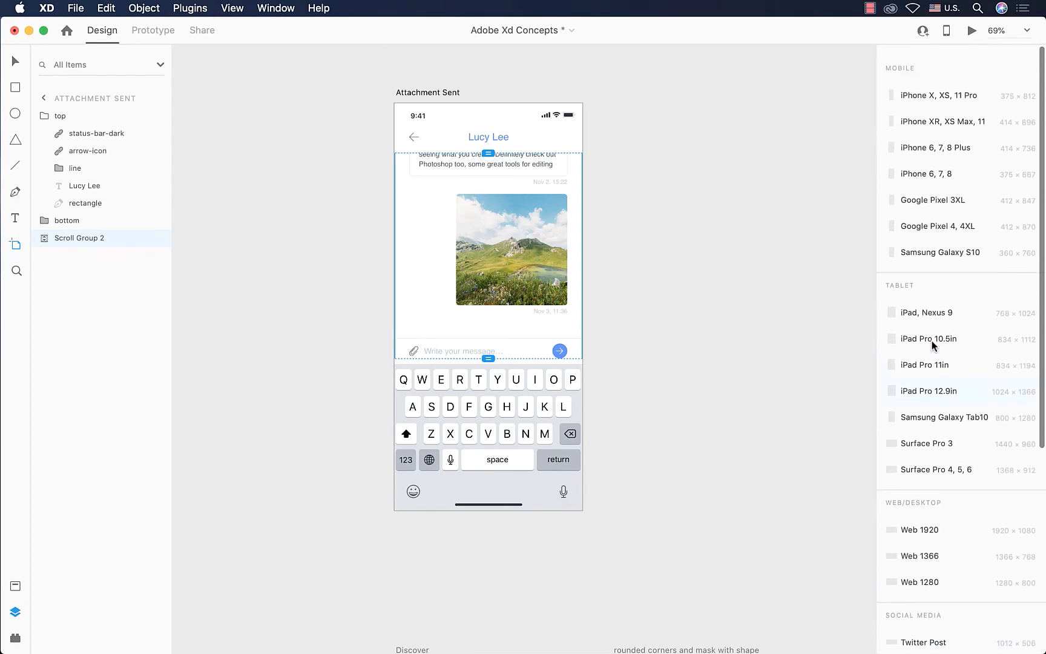